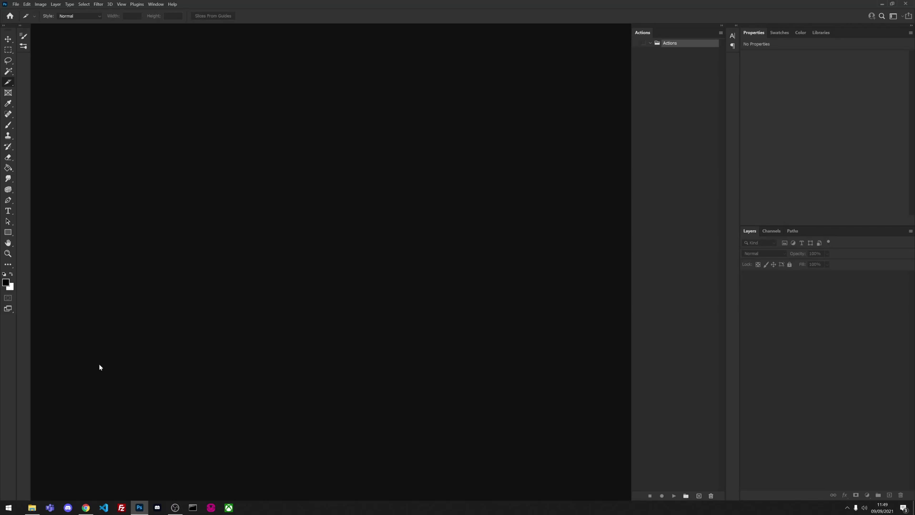
Create a new action named InstagramGenerator in the Actions set and begin recording it.
{"action": "left_click", "coordinate": [32, 507]}
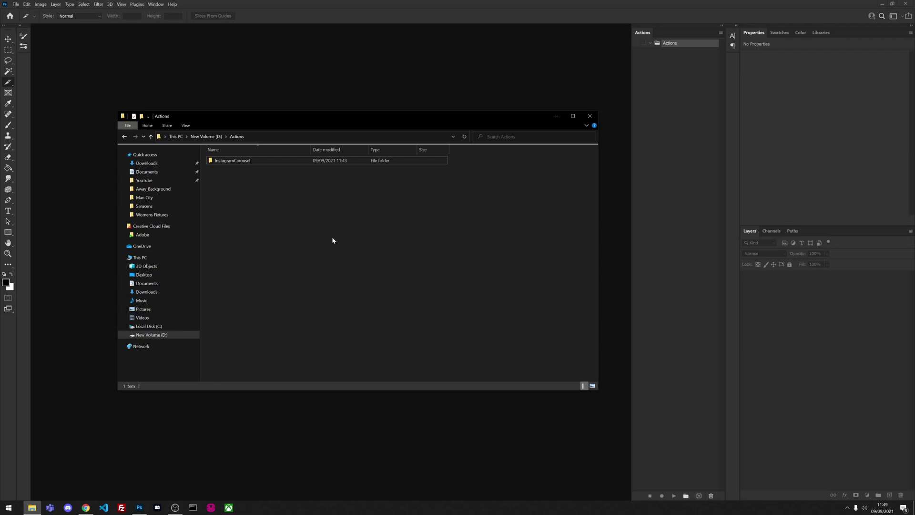
{"action": "left_click", "coordinate": [501, 91]}
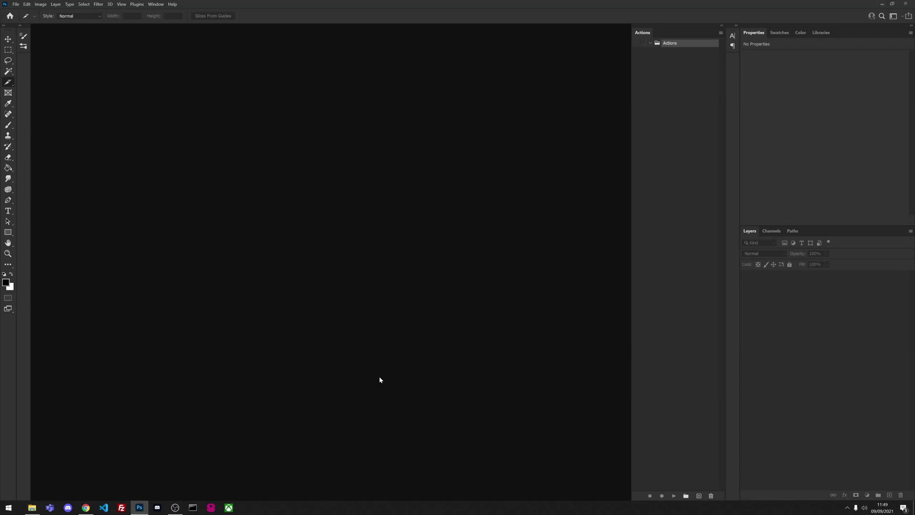
{"action": "left_click", "coordinate": [697, 495]}
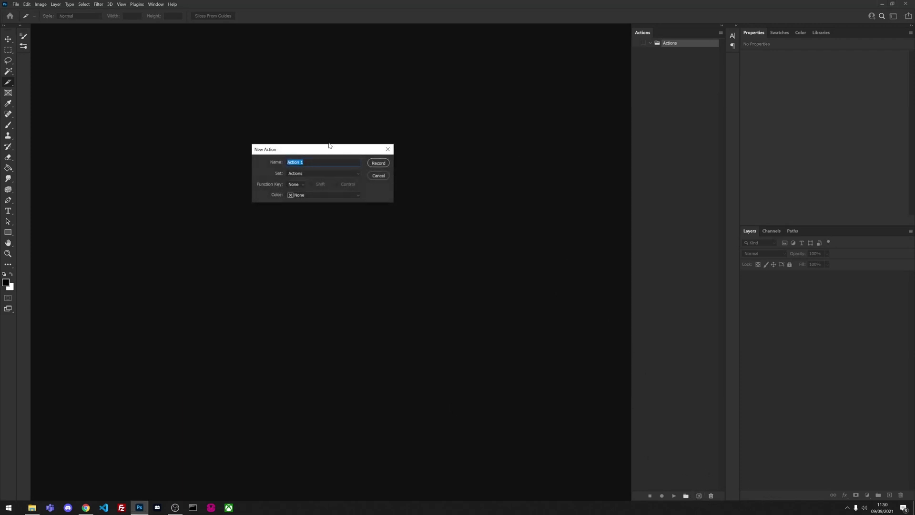
{"action": "key", "text": "BackSpace"}
{"action": "type", "text": "InstagramGenerator"}
{"action": "key", "text": "Return"}
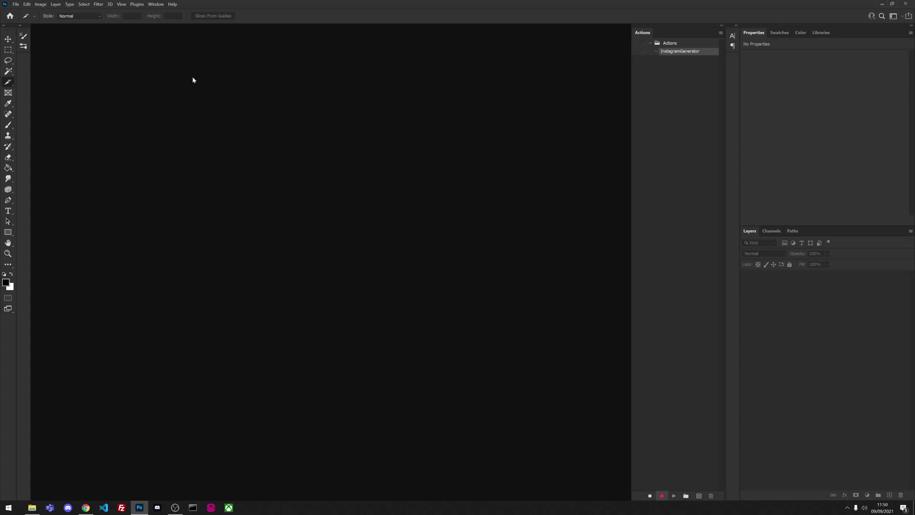
Run the instagram-carousel.jsx script from the InstagramCarousel folder via File > Scripts > Browse.
{"action": "left_click", "coordinate": [16, 6]}
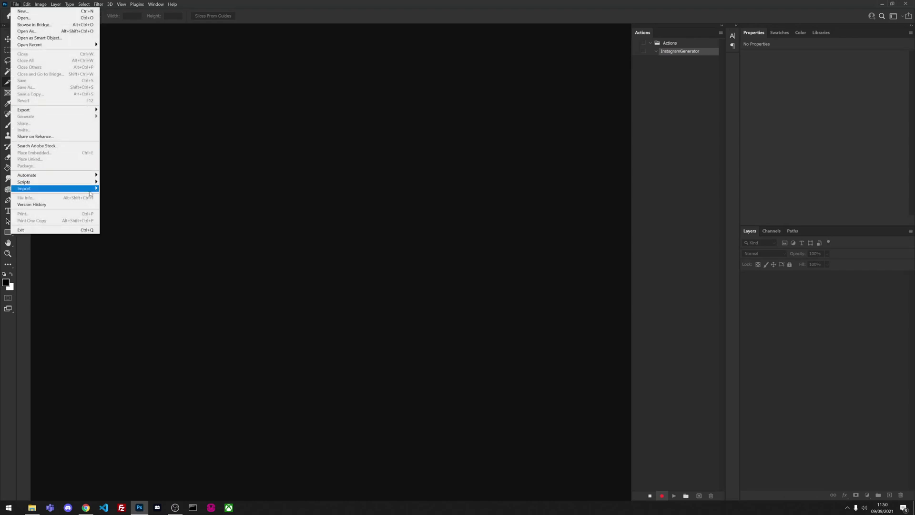
{"action": "mouse_move", "coordinate": [88, 182]}
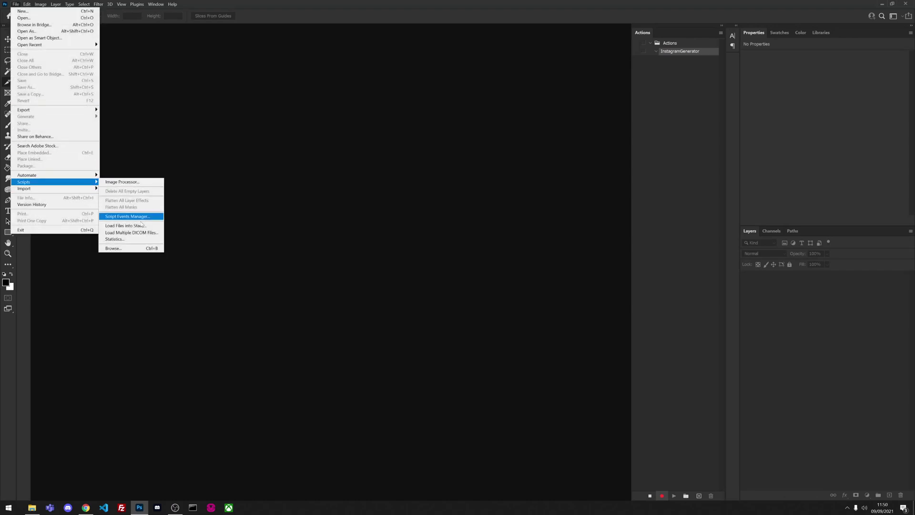
{"action": "left_click", "coordinate": [139, 248]}
{"action": "left_click_drag", "start_coordinate": [233, 10], "coordinate": [341, 80]}
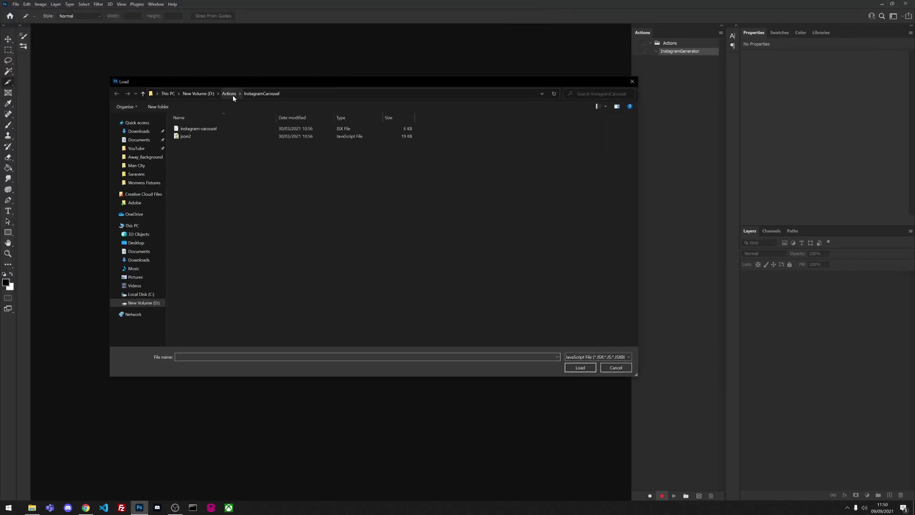
{"action": "left_click", "coordinate": [253, 130]}
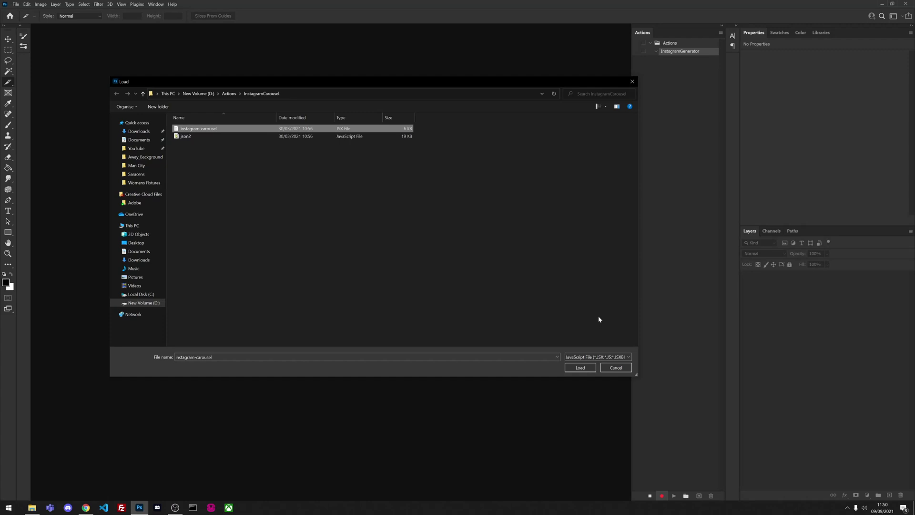
{"action": "left_click", "coordinate": [582, 369]}
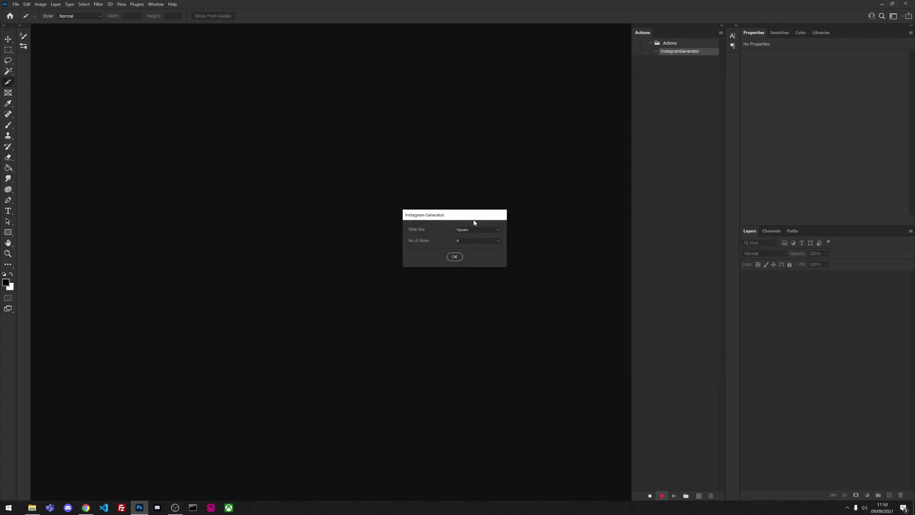
Generate a four-slide Square carousel template from the Instagram Generator dialog.
{"action": "left_click_drag", "start_coordinate": [475, 218], "coordinate": [409, 217]}
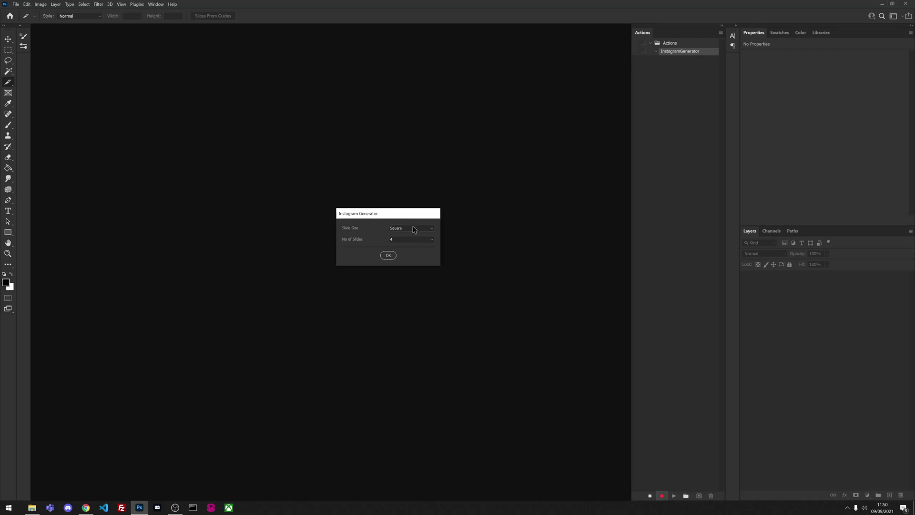
{"action": "left_click", "coordinate": [424, 229]}
{"action": "left_click", "coordinate": [382, 237]}
{"action": "left_click", "coordinate": [392, 255]}
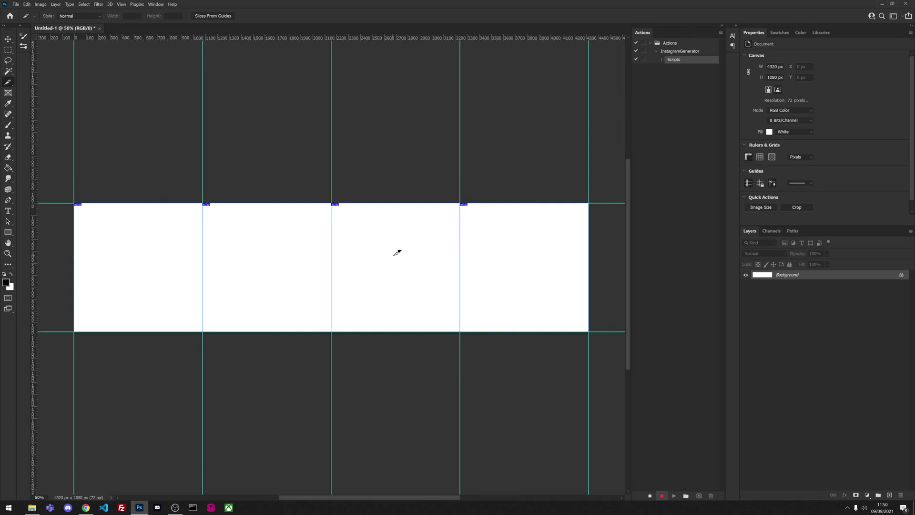
Record an Image Size step, accepting the 4320 × 1080 px size unchanged.
{"action": "left_click", "coordinate": [40, 5]}
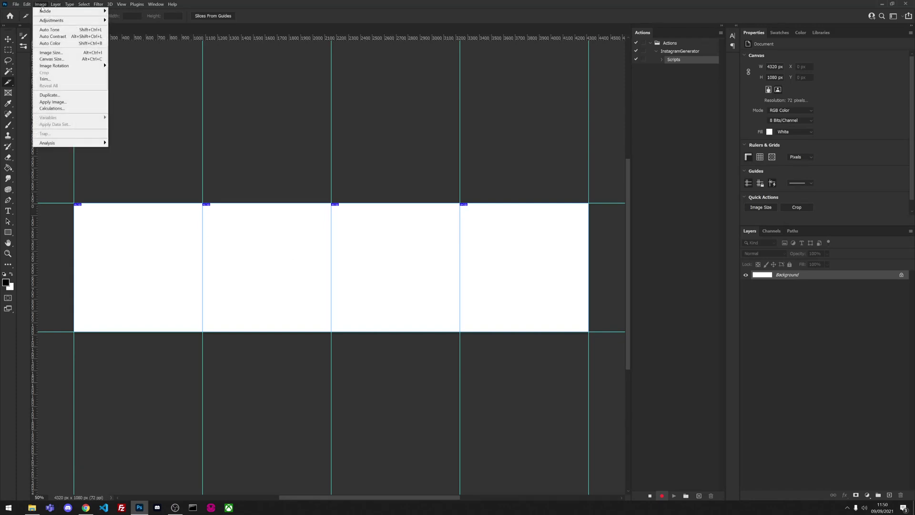
{"action": "left_click", "coordinate": [69, 55]}
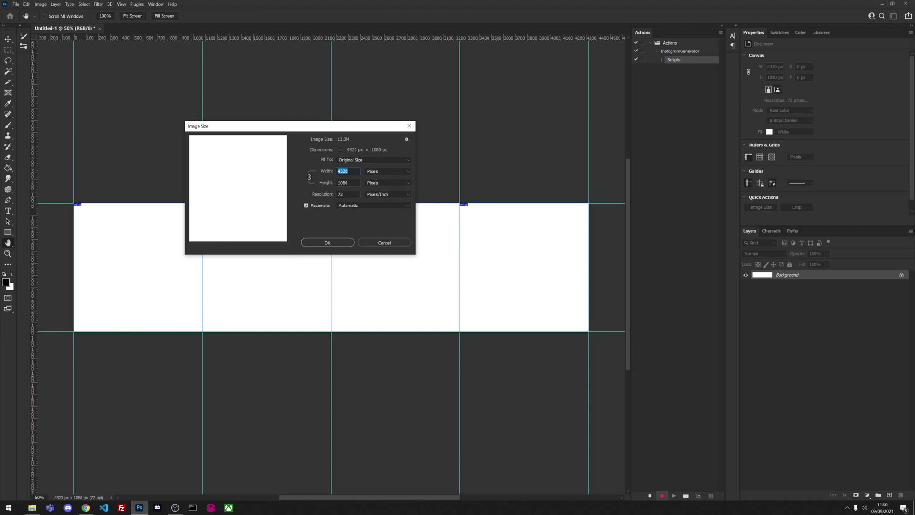
{"action": "left_click", "coordinate": [352, 241]}
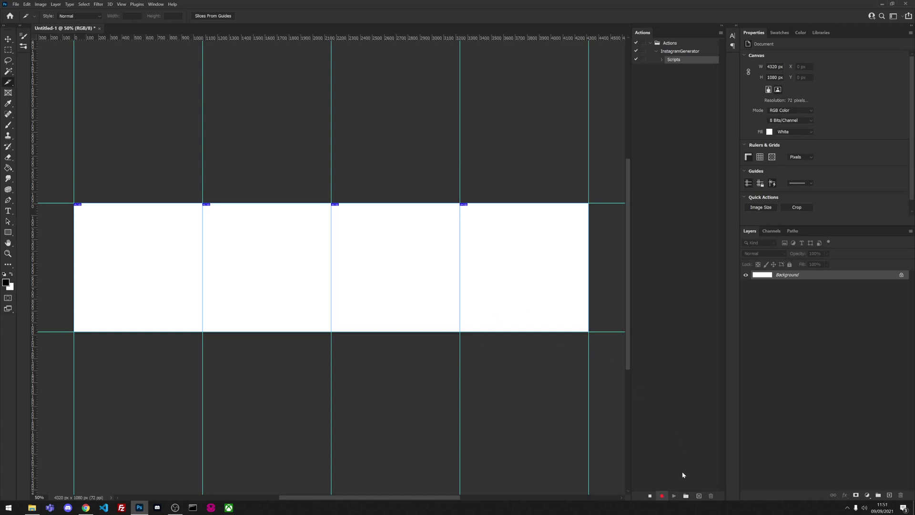
Stop recording and switch the Actions panel to Button Mode.
{"action": "left_click", "coordinate": [651, 496]}
{"action": "left_click", "coordinate": [720, 33]}
{"action": "left_click", "coordinate": [737, 35]}
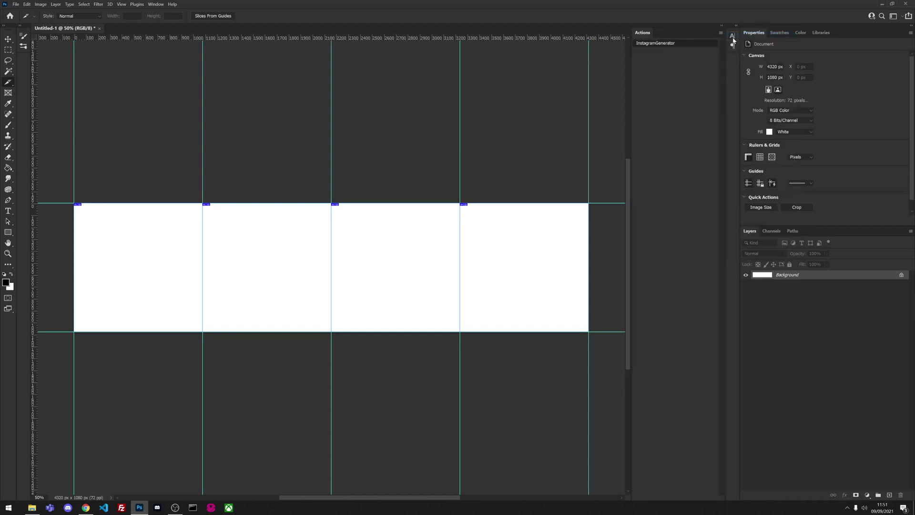
Play InstagramGenerator with Slide Size Vertical and 5 slides to build a 5400 × 1350 px template.
{"action": "left_click", "coordinate": [658, 43]}
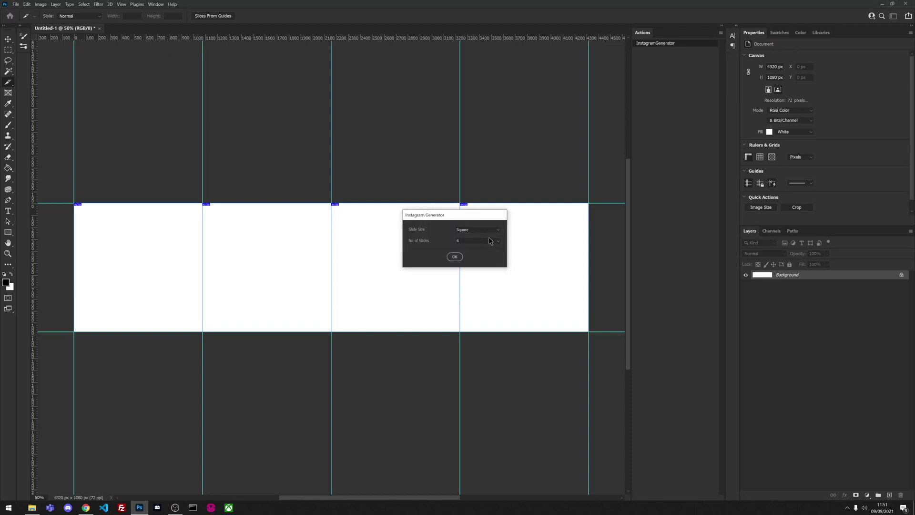
{"action": "left_click", "coordinate": [482, 229]}
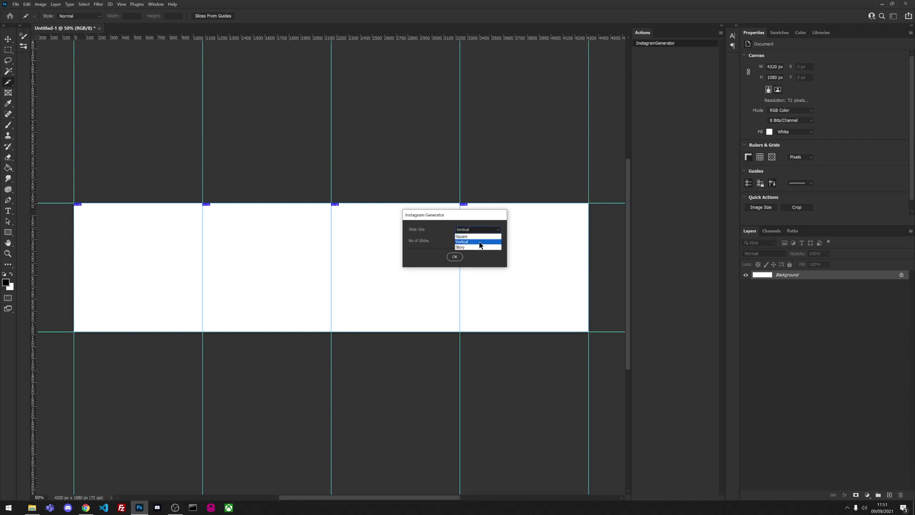
{"action": "left_click", "coordinate": [469, 241]}
{"action": "left_click", "coordinate": [472, 240]}
{"action": "left_click", "coordinate": [468, 270]}
{"action": "left_click", "coordinate": [454, 257]}
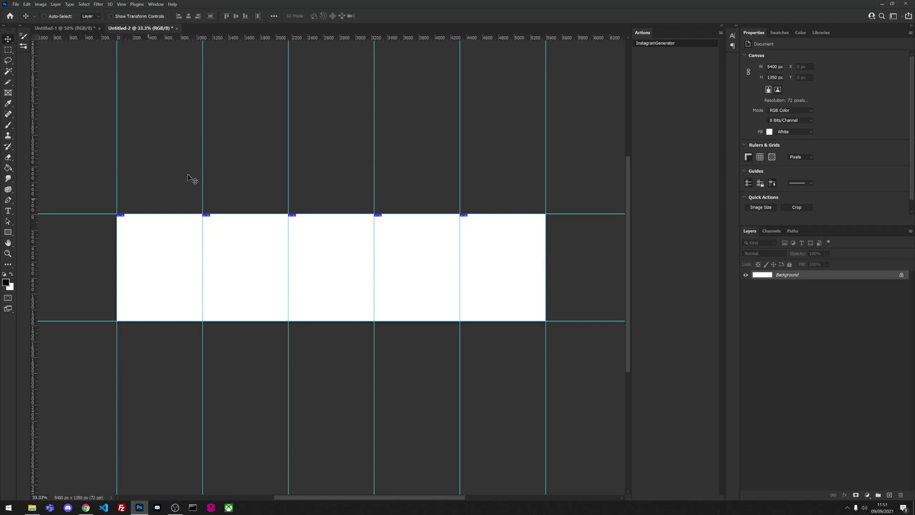
{"action": "left_click", "coordinate": [46, 4]}
{"action": "left_click", "coordinate": [48, 53]}
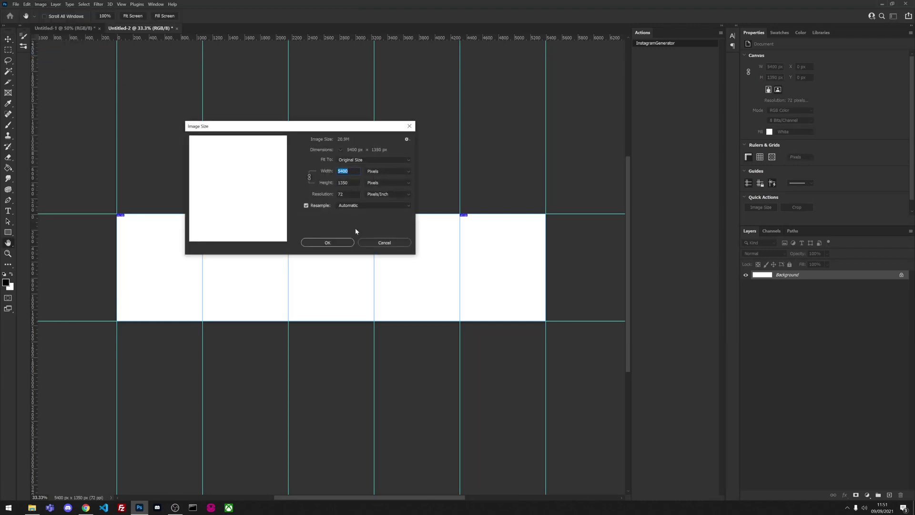
{"action": "left_click", "coordinate": [384, 242]}
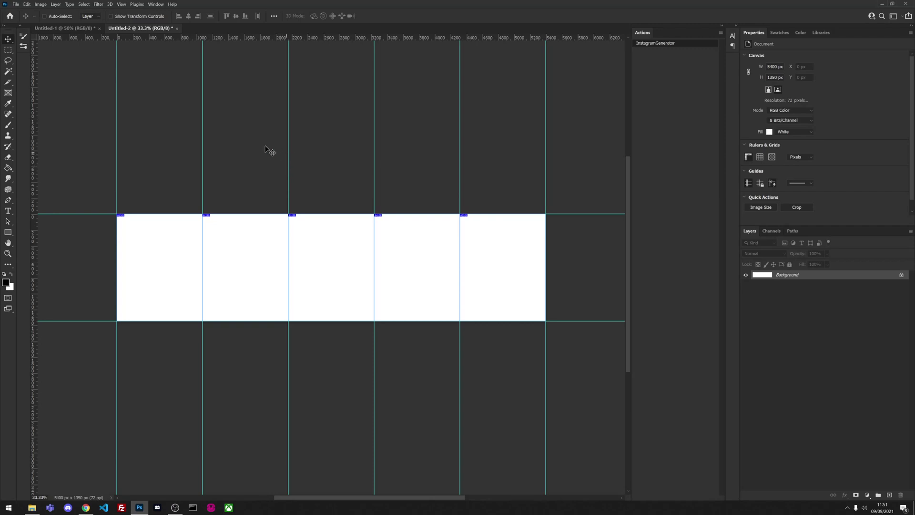
Save all slices as JPEG Maximum quality images into the Actions folder via Save for Web (Legacy).
{"action": "left_click", "coordinate": [15, 4]}
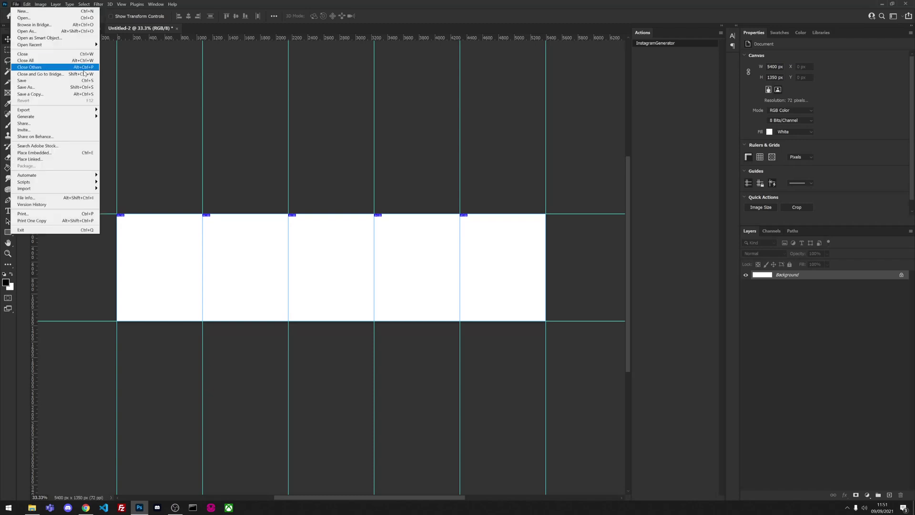
{"action": "mouse_move", "coordinate": [96, 110]}
{"action": "left_click", "coordinate": [143, 134]}
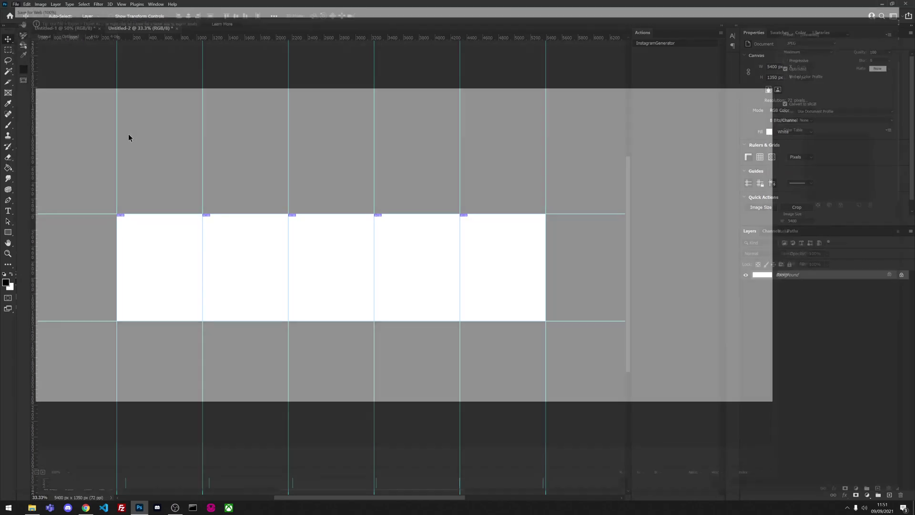
{"action": "left_click", "coordinate": [791, 490]}
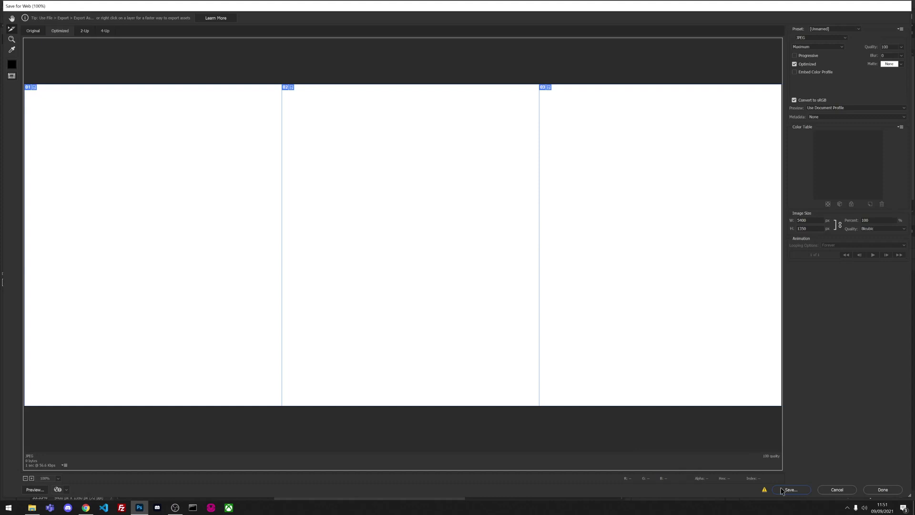
{"action": "left_click_drag", "start_coordinate": [357, 19], "coordinate": [510, 133]}
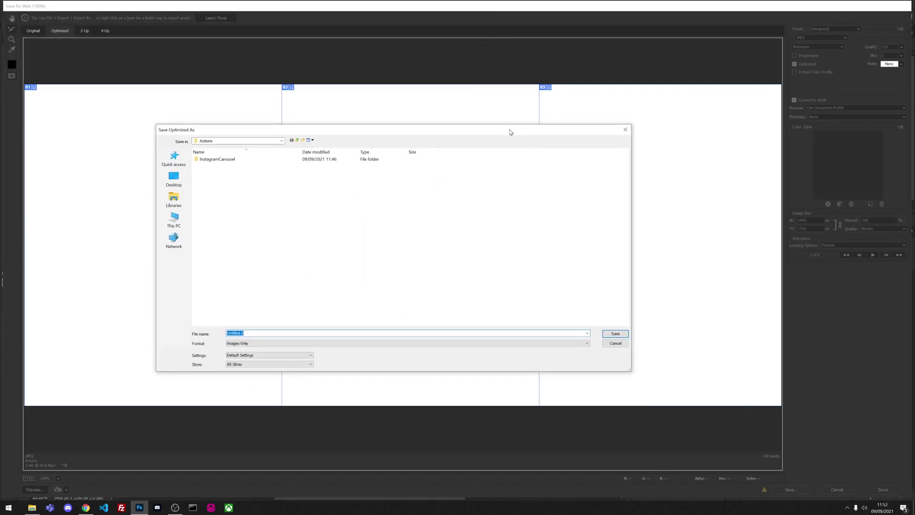
{"action": "left_click", "coordinate": [282, 365]}
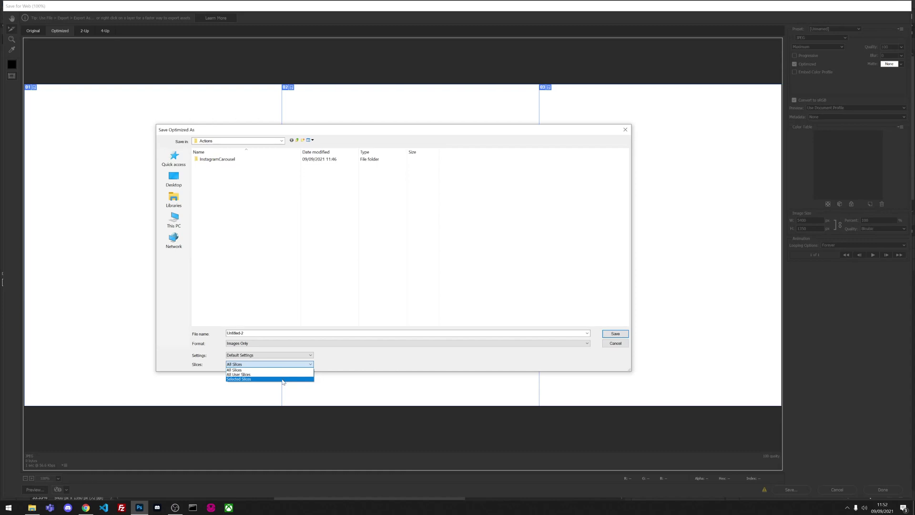
{"action": "left_click", "coordinate": [289, 272]}
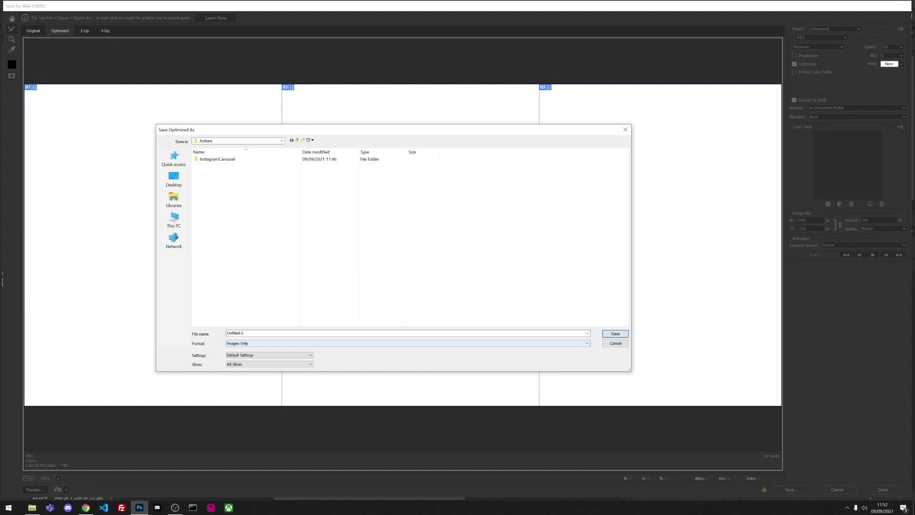
{"action": "left_click", "coordinate": [615, 333]}
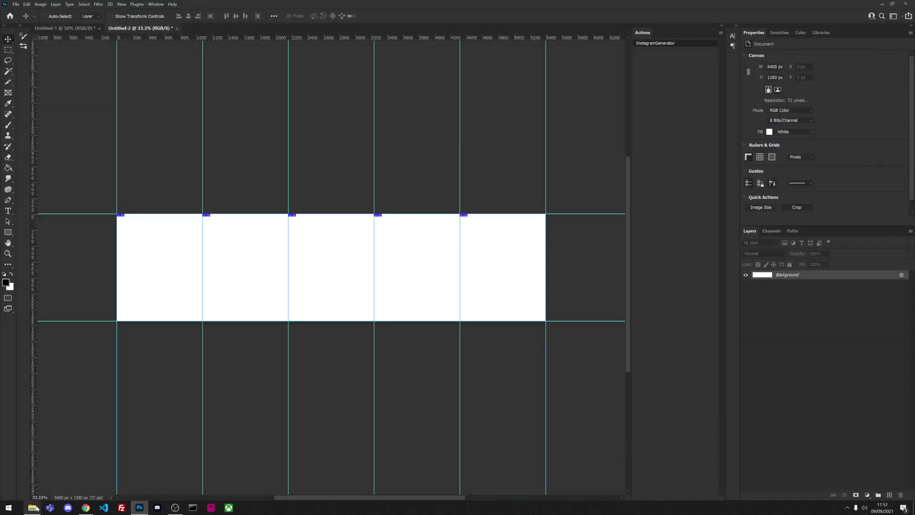
Check that Actions\images holds Untitled-2_01 through Untitled-2_05, then close File Explorer.
{"action": "left_click", "coordinate": [35, 509]}
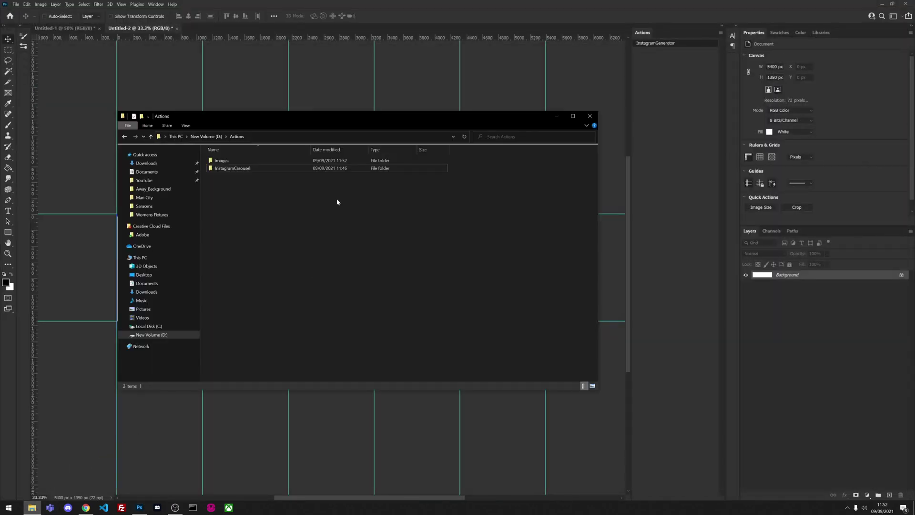
{"action": "double_click", "coordinate": [261, 161]}
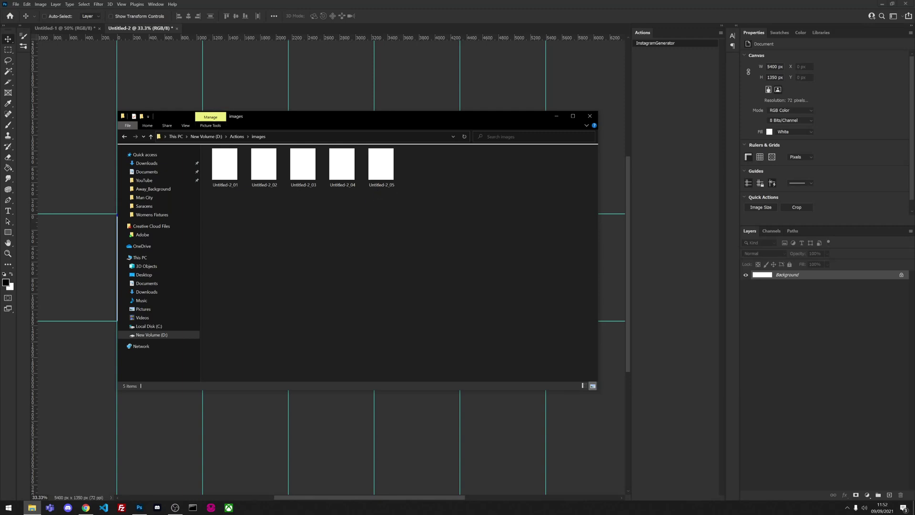
{"action": "left_click", "coordinate": [589, 116]}
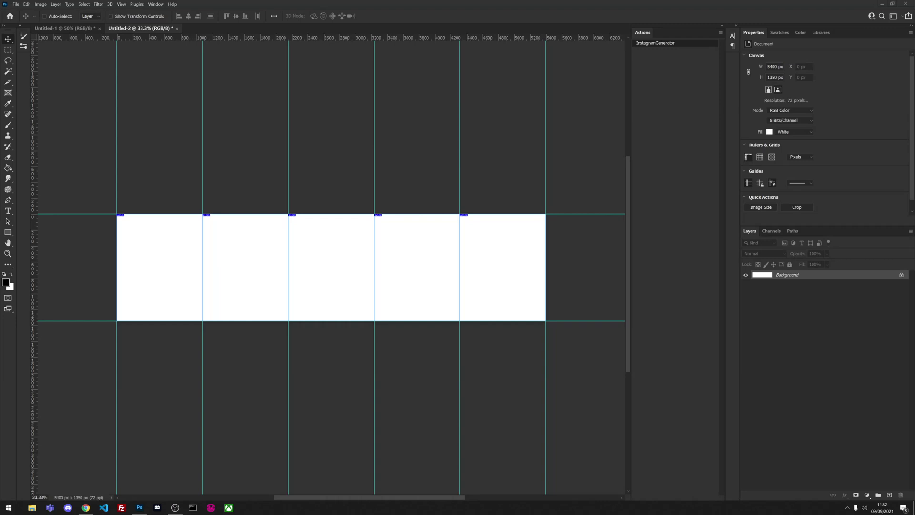